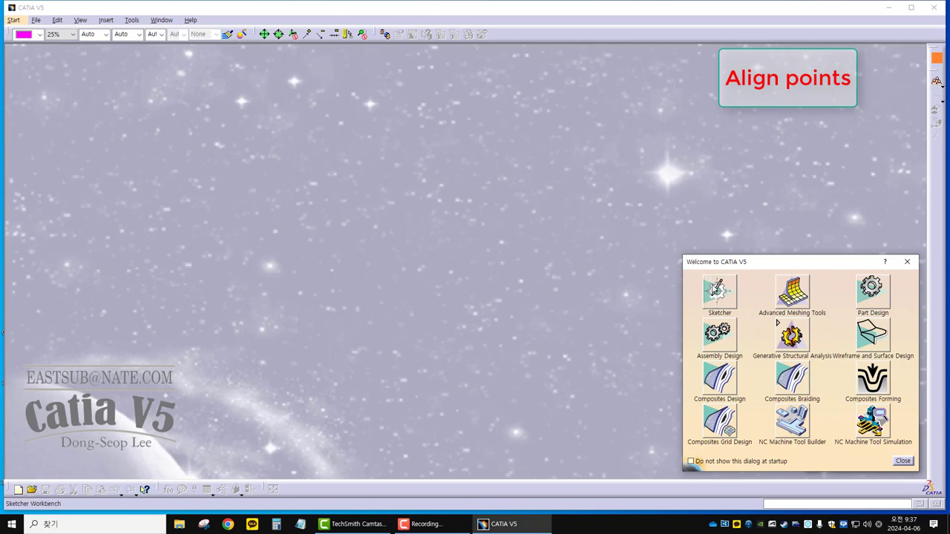
# - Create a new Part Design part, keeping the default name PART1
pyautogui.click(713, 290)
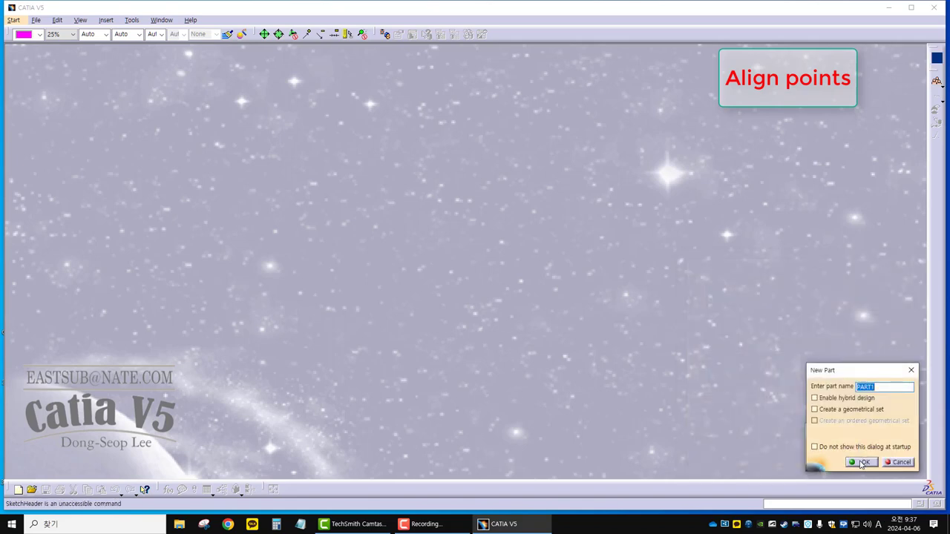
pyautogui.click(862, 462)
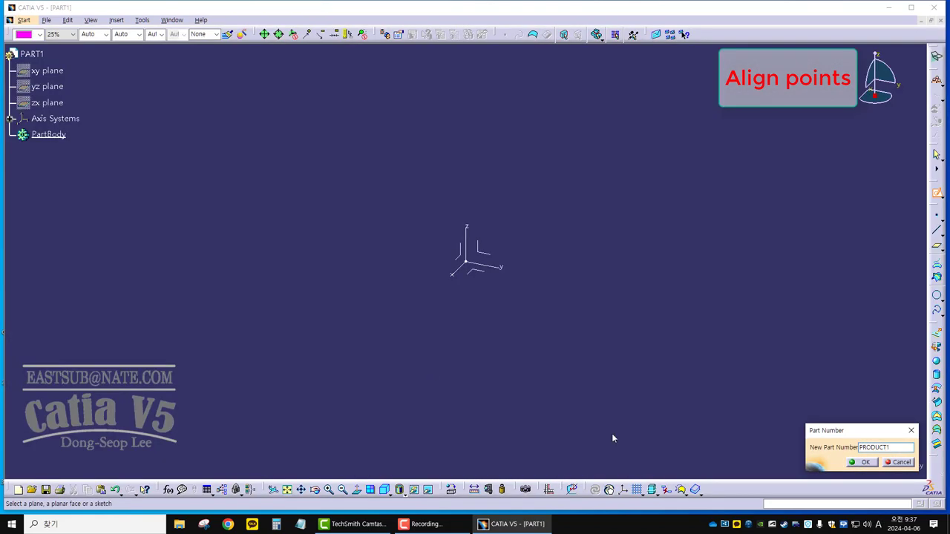
# - Start a sketch on the yz plane and move the sketch tool palettes aside
pyautogui.click(885, 463)
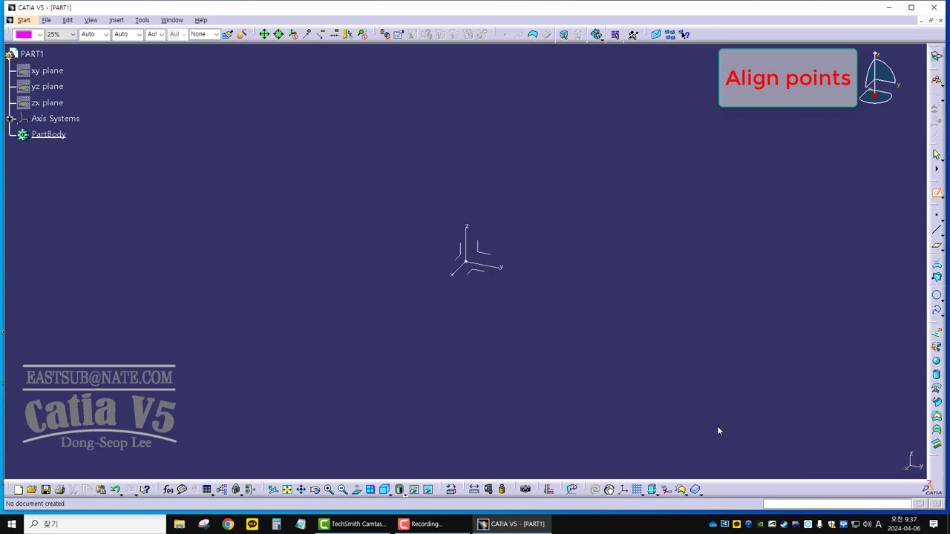
pyautogui.click(486, 256)
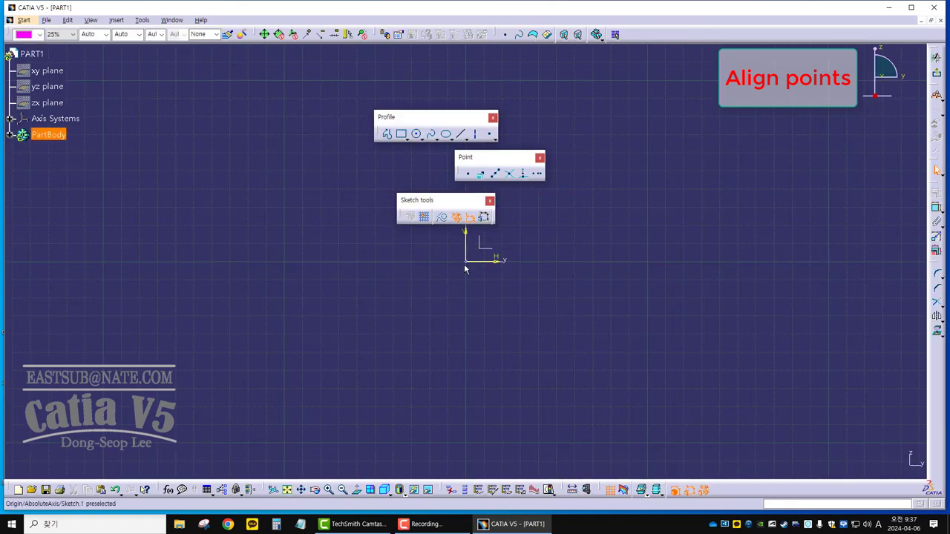
pyautogui.moveTo(458, 201); pyautogui.dragTo(719, 151)
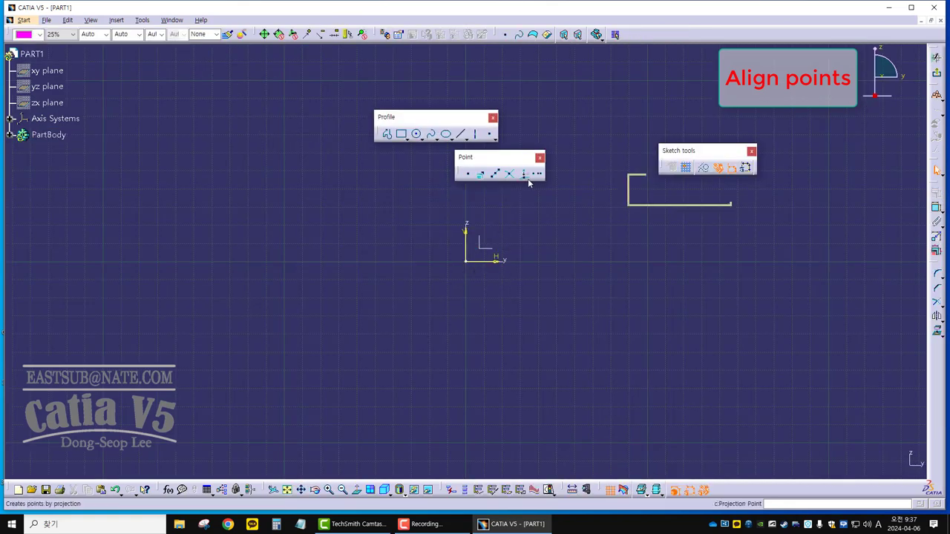
pyautogui.click(539, 158)
pyautogui.moveTo(404, 117); pyautogui.dragTo(531, 113)
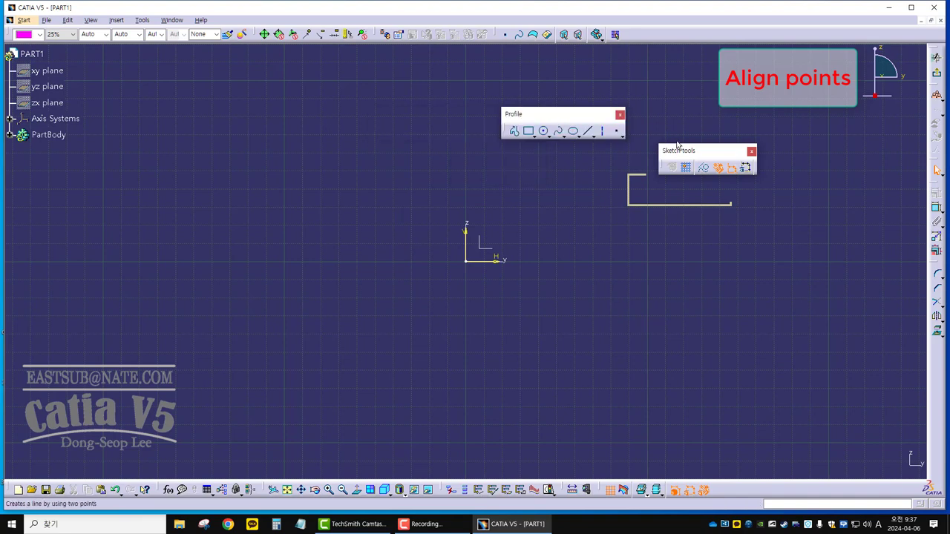
pyautogui.moveTo(393, 132); pyautogui.dragTo(381, 84)
pyautogui.moveTo(537, 112)
pyautogui.mouseDown()
pyautogui.moveTo(597, 188)
pyautogui.moveTo(617, 175)
pyautogui.mouseUp()
# - Tear off the point creation options as their own palette, docked below the Profile palette
pyautogui.moveTo(435, 265); pyautogui.dragTo(354, 314, button='middle')
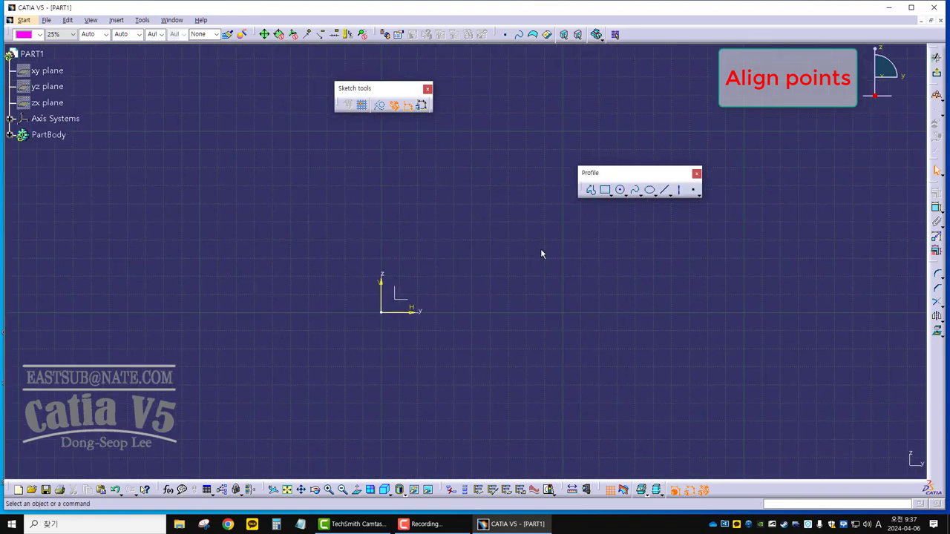
pyautogui.moveTo(639, 171); pyautogui.dragTo(630, 134)
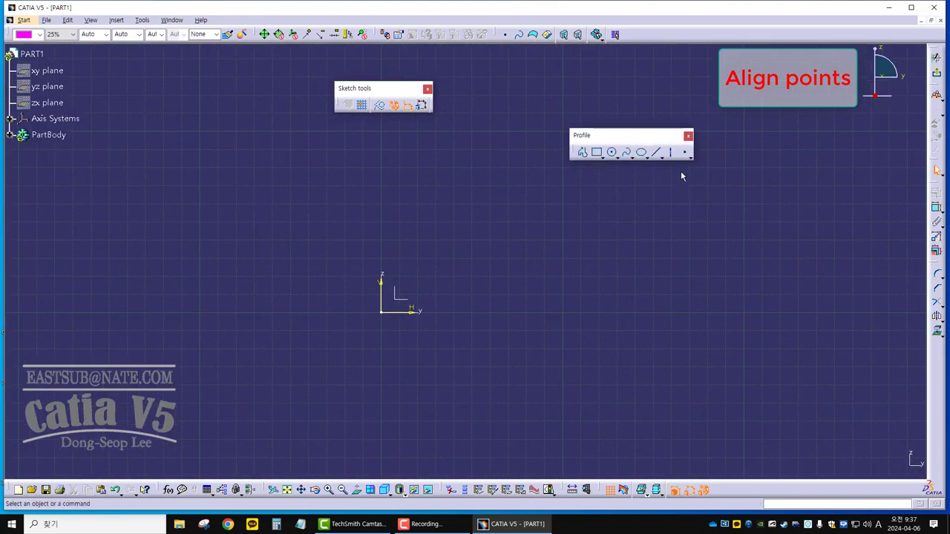
pyautogui.click(689, 155)
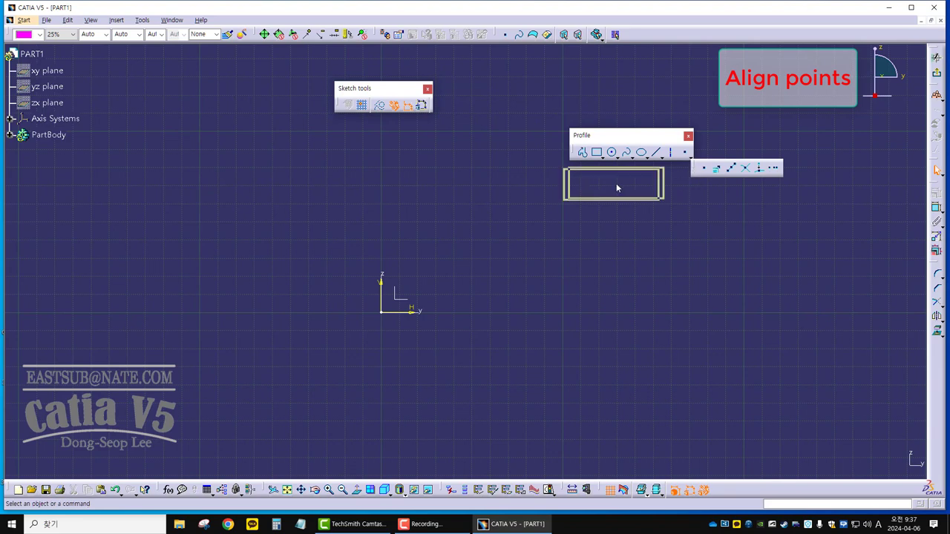
pyautogui.moveTo(695, 170); pyautogui.dragTo(702, 187)
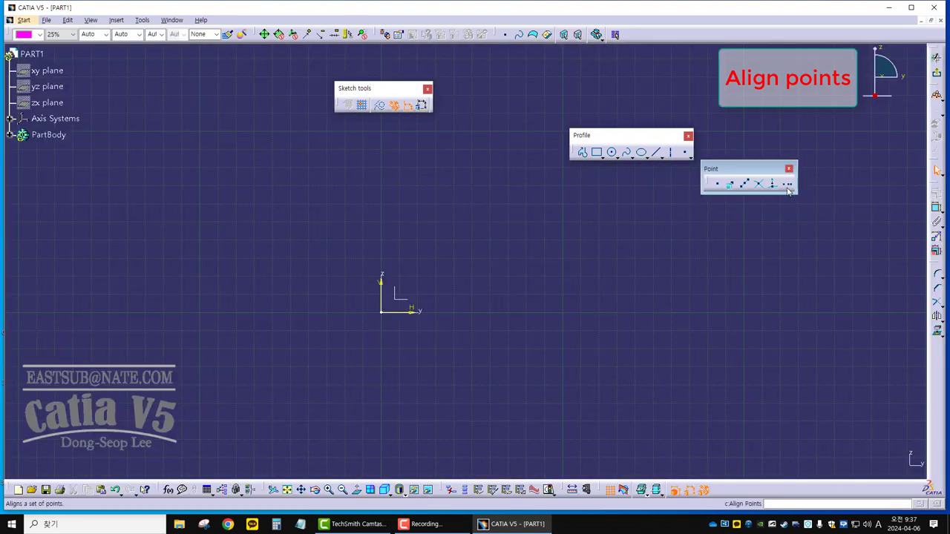
pyautogui.click(787, 183)
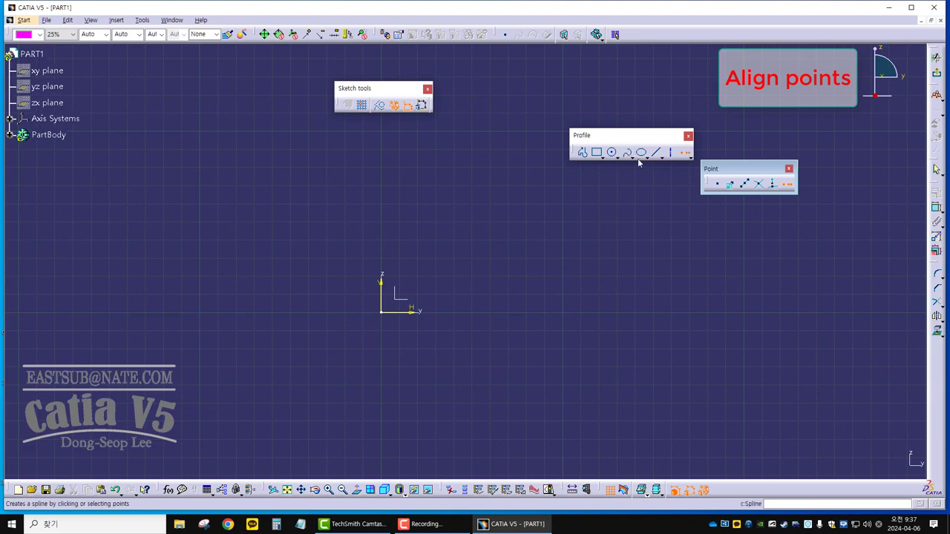
pyautogui.click(787, 183)
pyautogui.moveTo(644, 136); pyautogui.dragTo(460, 131)
pyautogui.moveTo(706, 167); pyautogui.dragTo(461, 166)
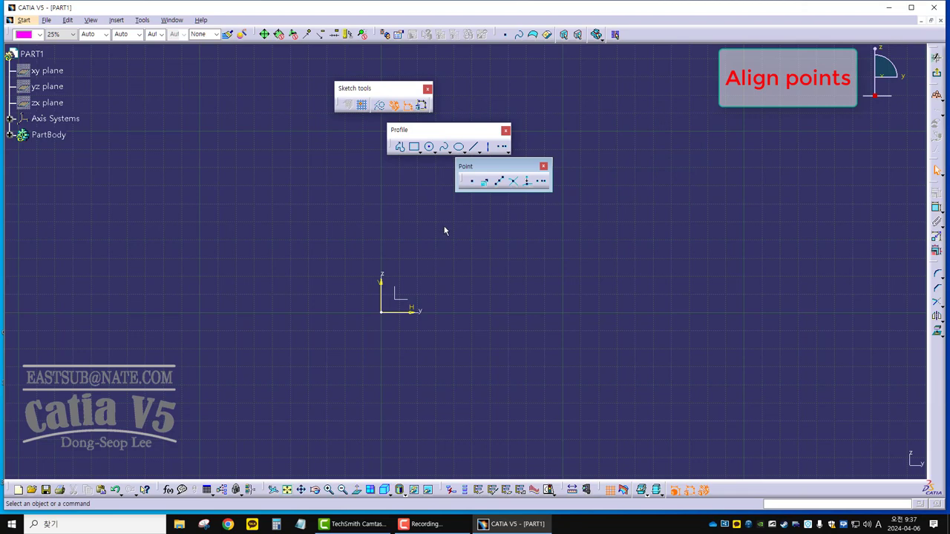
# - Maximize the CATIA window and pan the sketch view toward the lower left
pyautogui.moveTo(444, 231)
pyautogui.mouseDown(button='middle')
pyautogui.moveTo(282, 257)
pyautogui.moveTo(240, 277)
pyautogui.moveTo(254, 266)
pyautogui.mouseUp(button='middle')
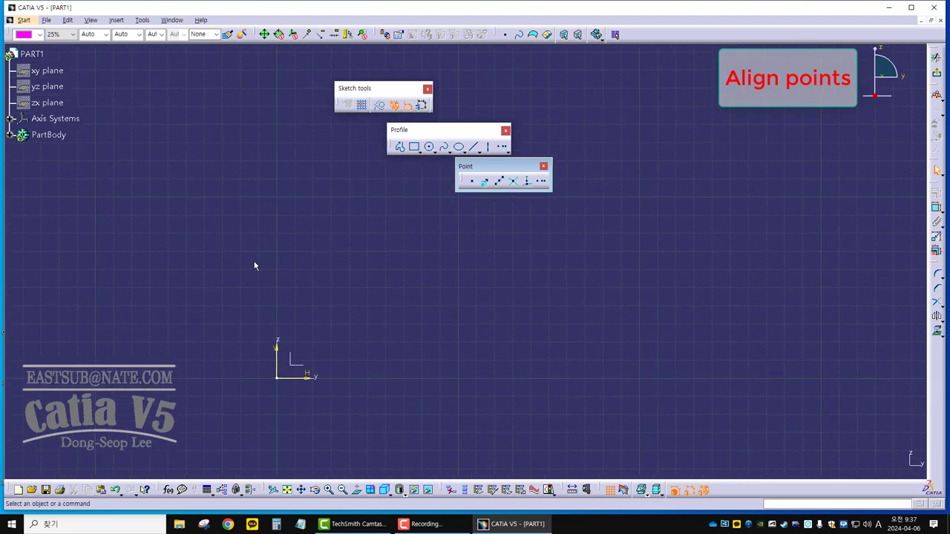
pyautogui.click(912, 8)
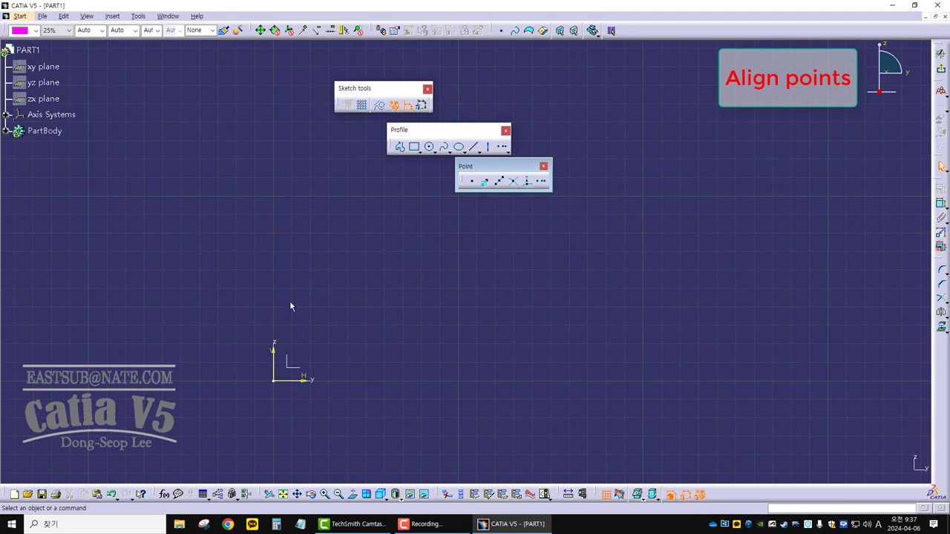
pyautogui.moveTo(291, 307)
pyautogui.mouseDown(button='middle')
pyautogui.moveTo(344, 279)
pyautogui.moveTo(268, 290)
pyautogui.mouseUp(button='middle')
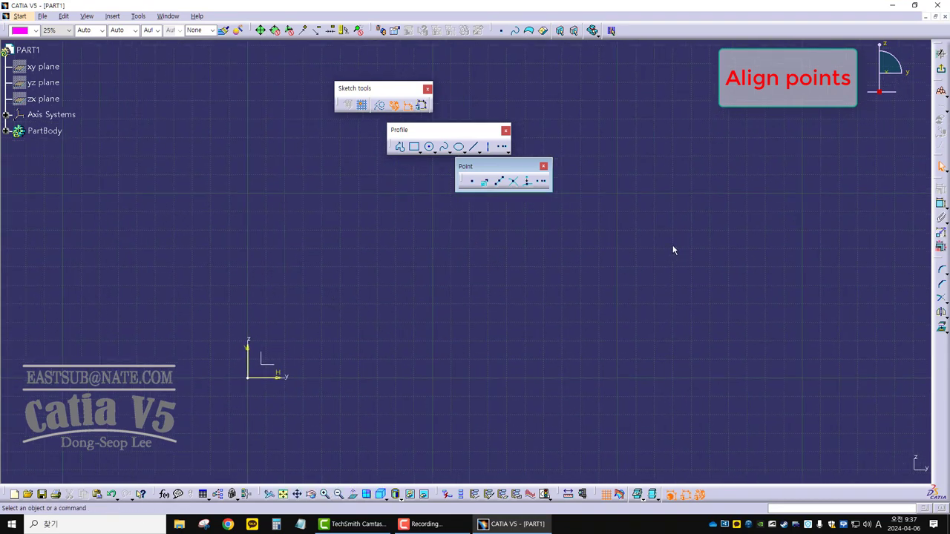
# - Place six points in a rough horizontal row with the Point tool
pyautogui.click(472, 181)
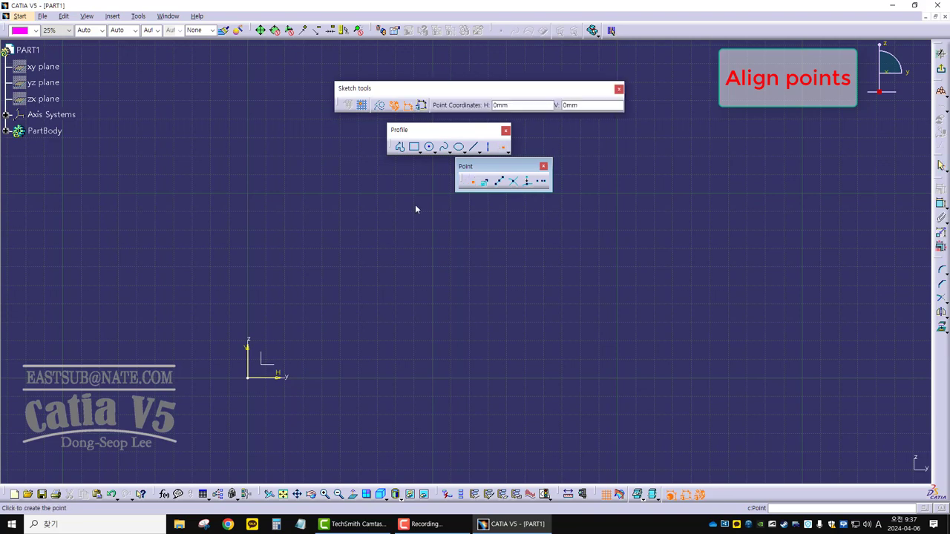
pyautogui.click(240, 259)
pyautogui.click(277, 217)
pyautogui.click(327, 237)
pyautogui.click(377, 258)
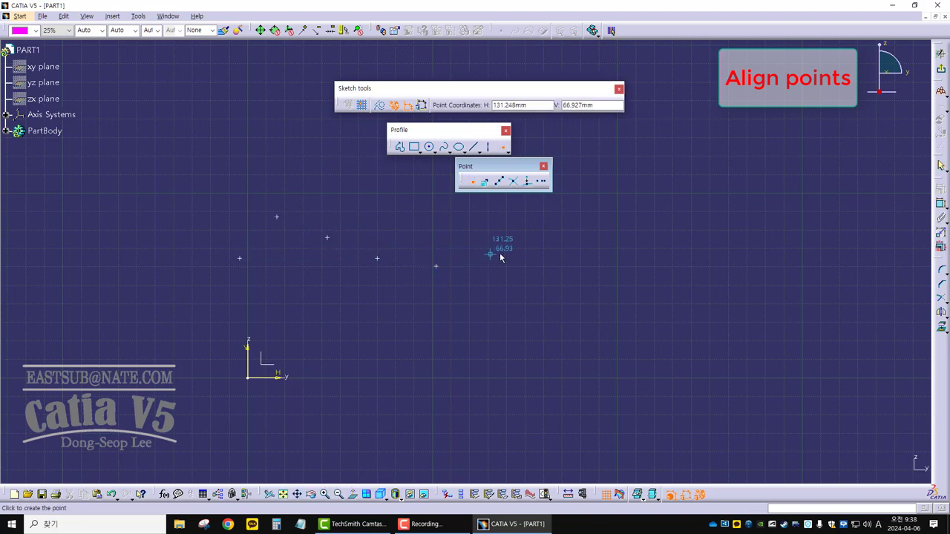
pyautogui.click(500, 254)
pyautogui.click(591, 263)
pyautogui.moveTo(523, 260); pyautogui.dragTo(414, 354, button='middle')
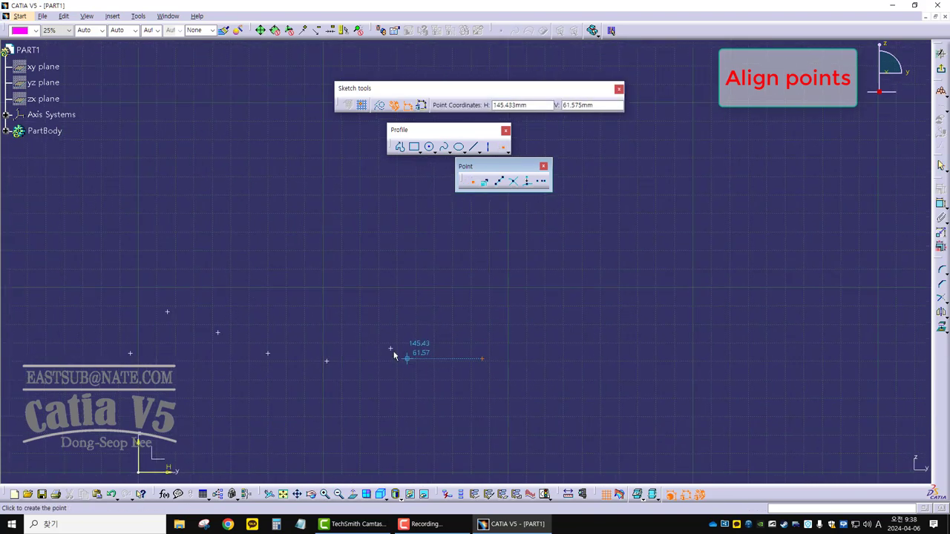
# - Add four points in a rough upward column, then end point placement
pyautogui.click(339, 297)
pyautogui.click(334, 229)
pyautogui.click(334, 180)
pyautogui.click(326, 144)
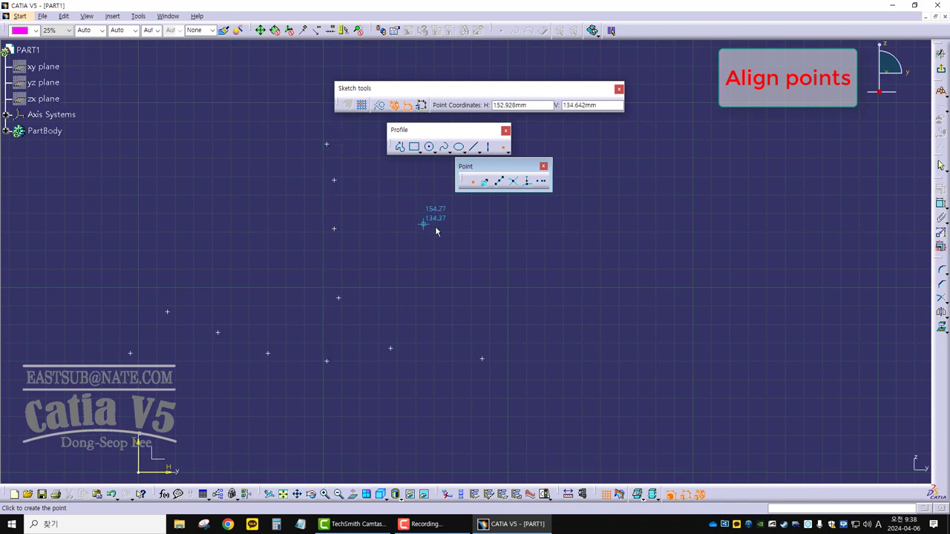
pyautogui.click(472, 181)
pyautogui.click(542, 181)
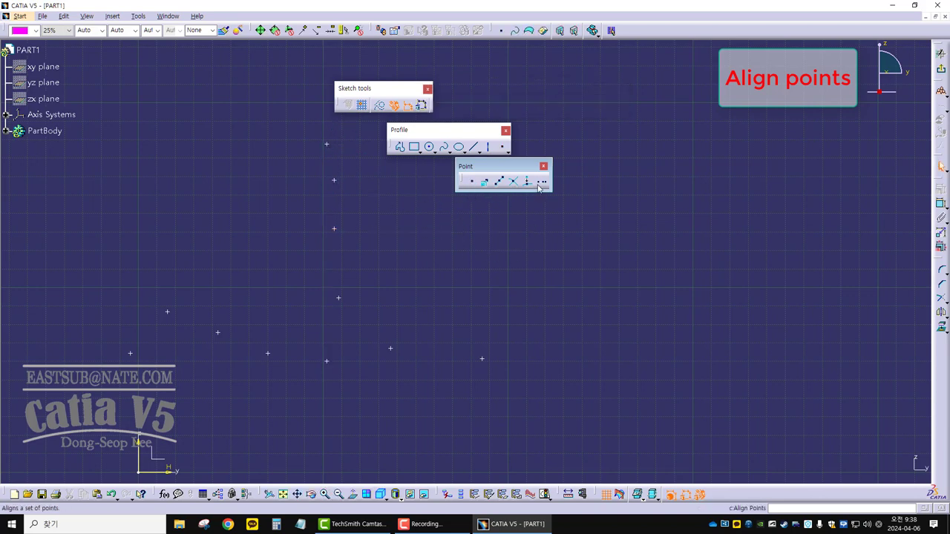
pyautogui.moveTo(416, 248)
pyautogui.mouseDown(button='middle')
pyautogui.moveTo(434, 269)
pyautogui.moveTo(353, 331)
pyautogui.mouseUp(button='middle')
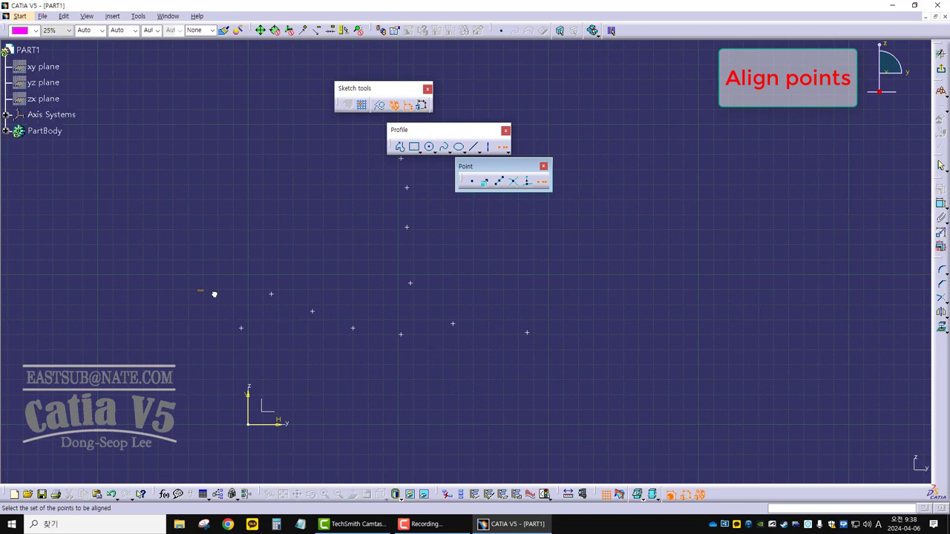
pyautogui.moveTo(197, 290); pyautogui.dragTo(371, 364)
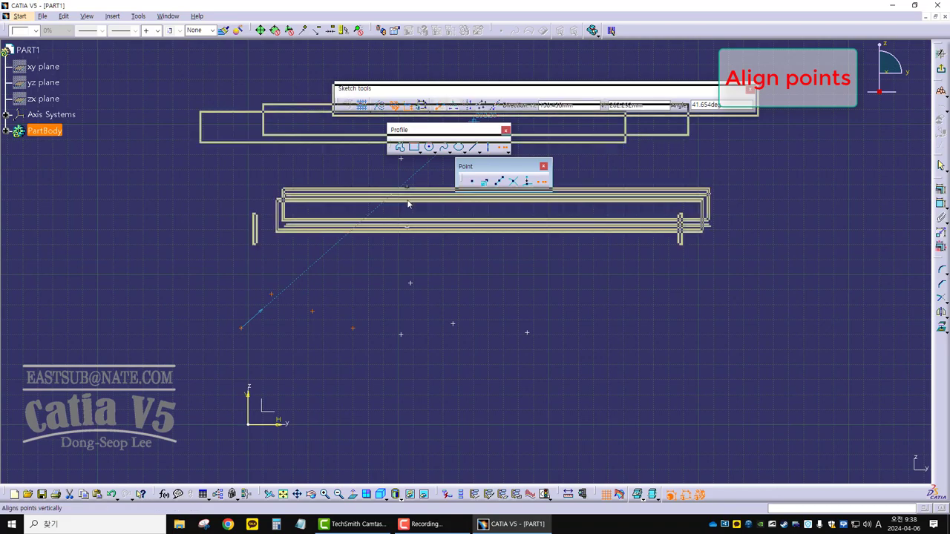
pyautogui.moveTo(409, 200); pyautogui.dragTo(409, 205)
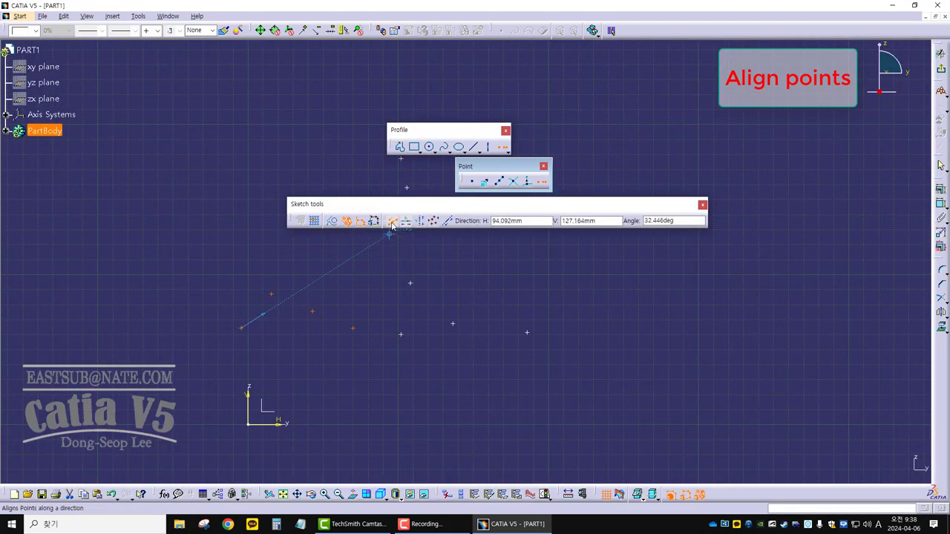
pyautogui.click(205, 204)
pyautogui.click(205, 203)
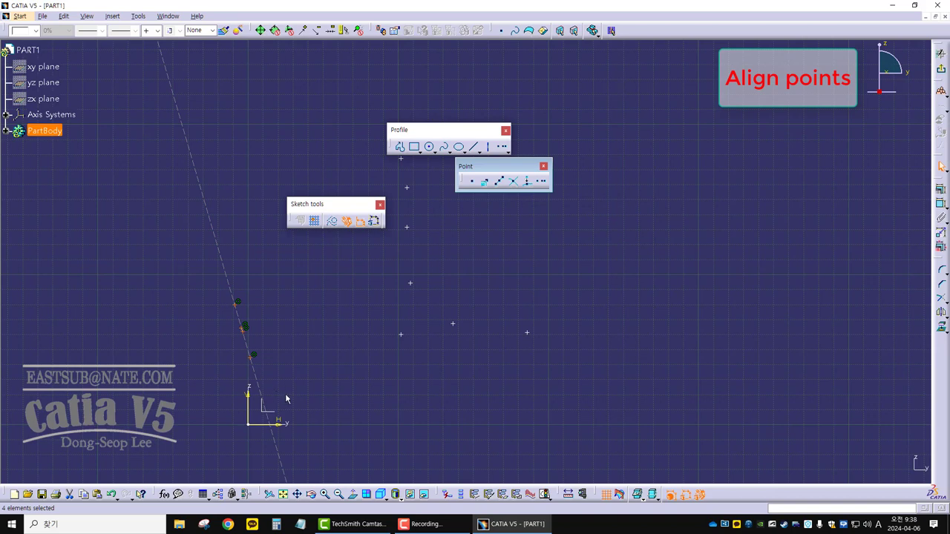
pyautogui.hotkey('ctrl', 'z')
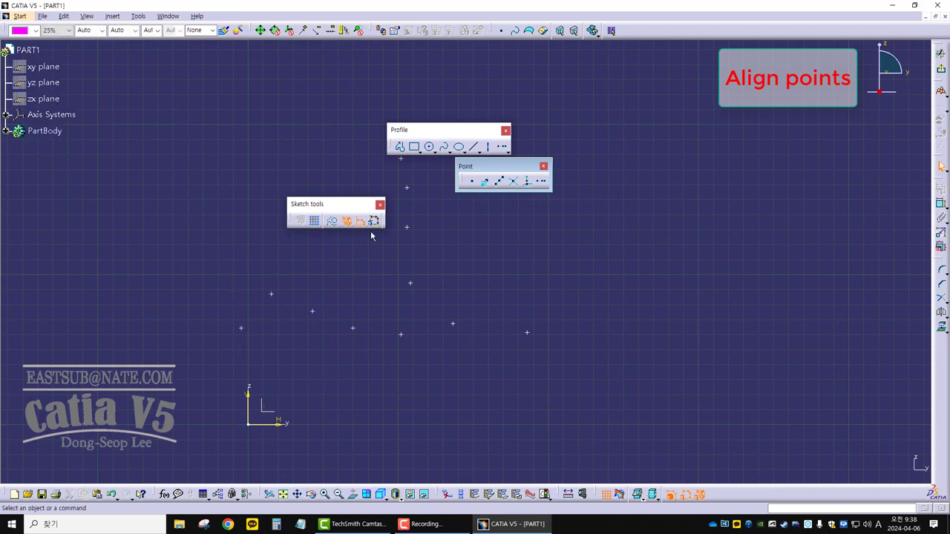
pyautogui.click(540, 181)
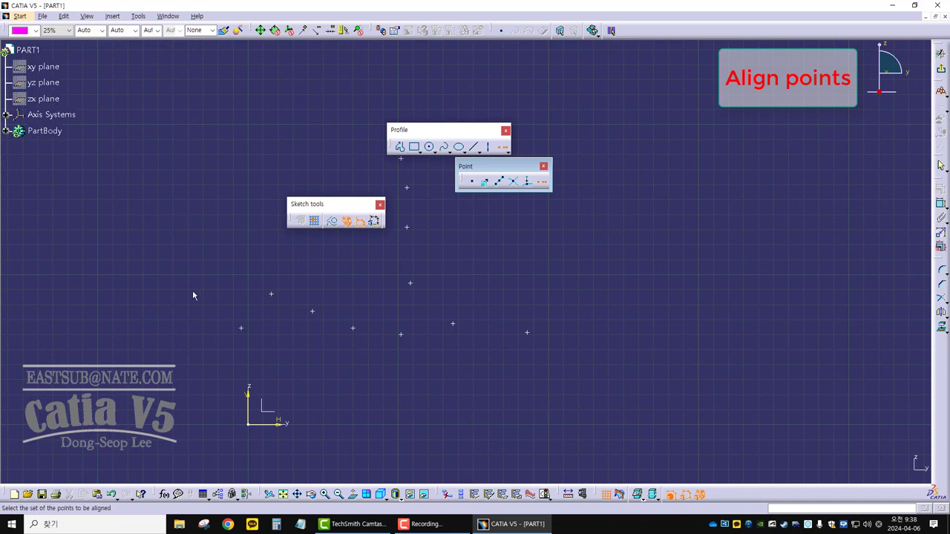
pyautogui.moveTo(179, 267); pyautogui.dragTo(371, 370)
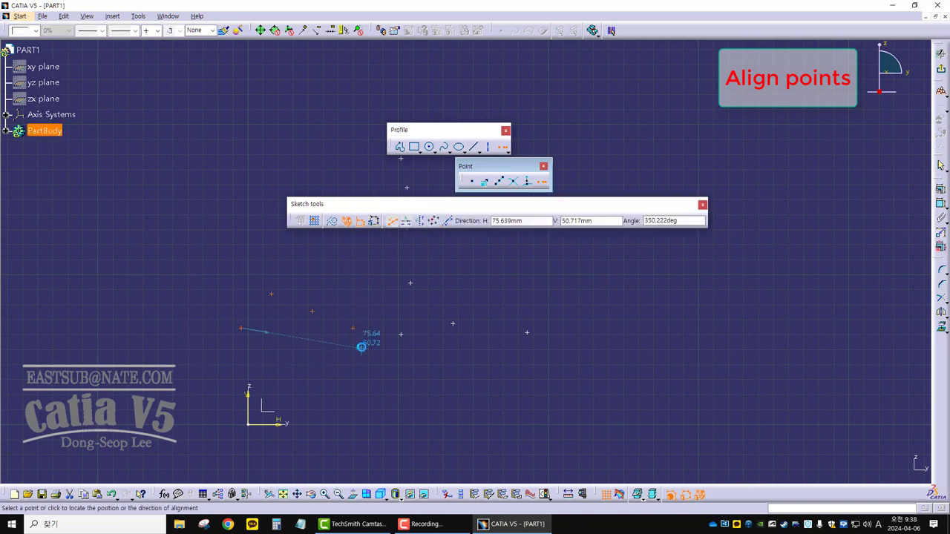
pyautogui.click(406, 223)
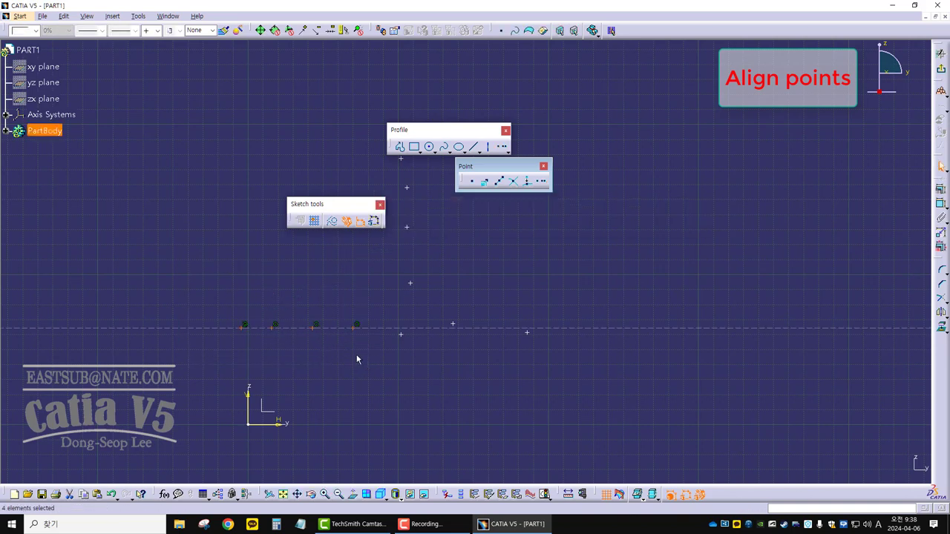
pyautogui.hotkey('ctrl', 'z')
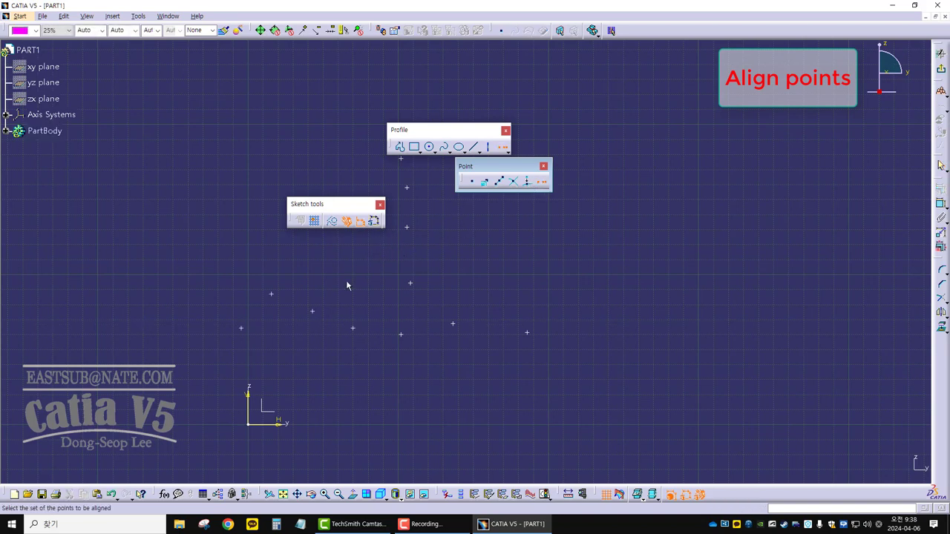
pyautogui.moveTo(206, 282); pyautogui.dragTo(364, 360)
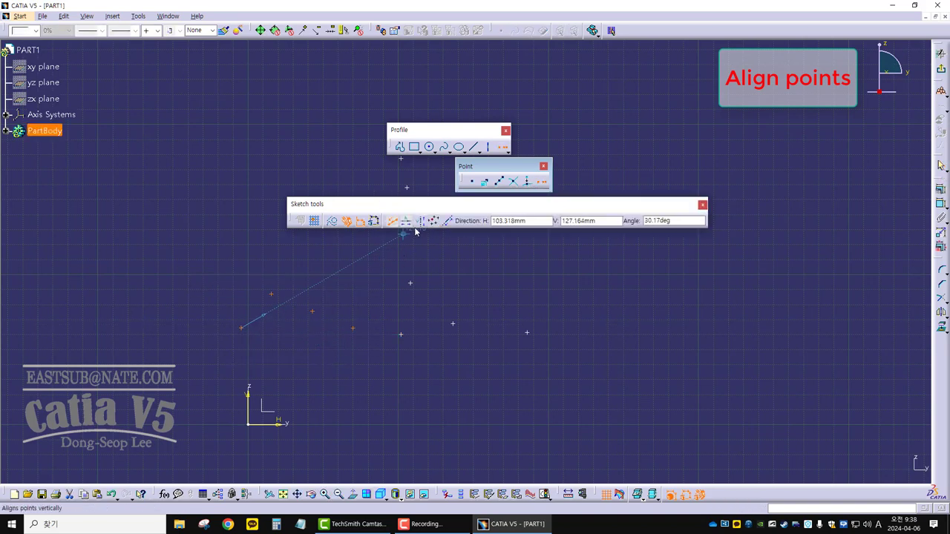
pyautogui.click(420, 221)
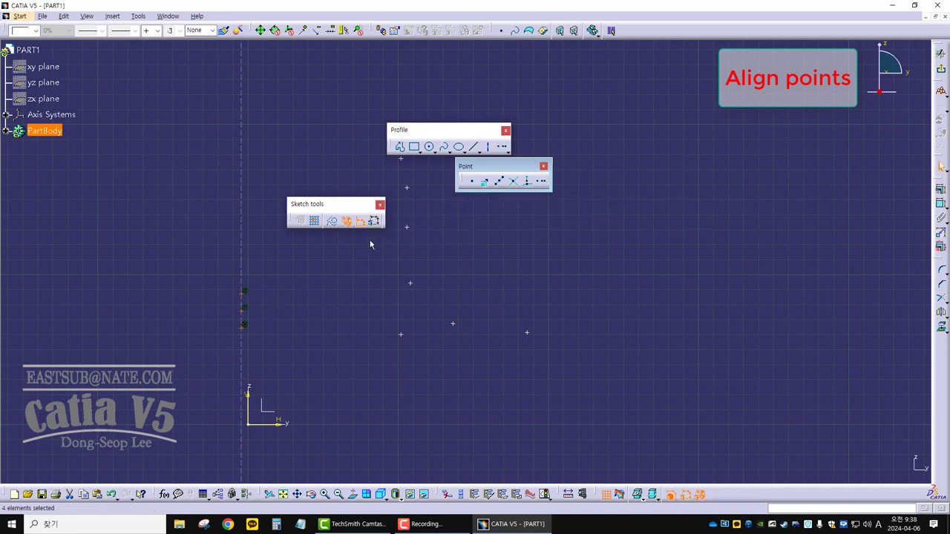
pyautogui.hotkey('ctrl', 'z')
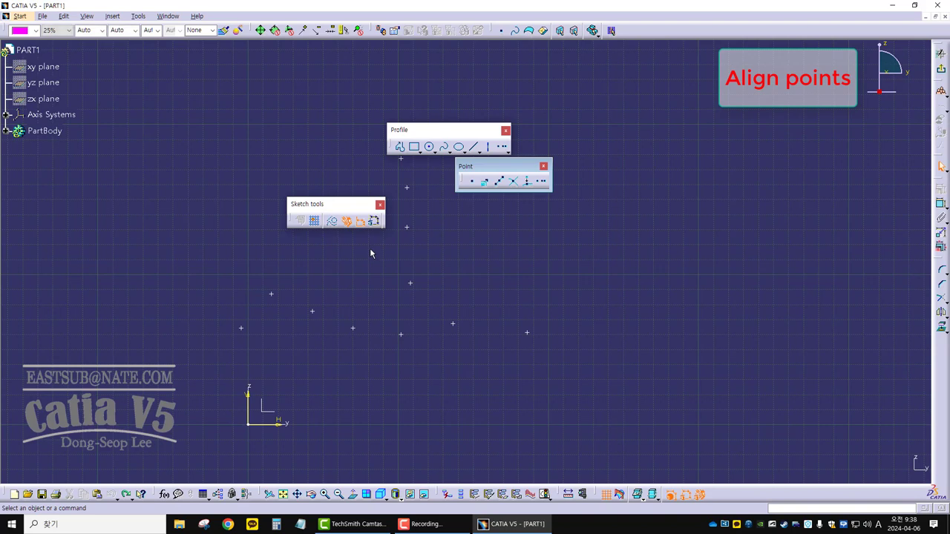
pyautogui.click(541, 181)
pyautogui.moveTo(198, 260); pyautogui.dragTo(360, 355)
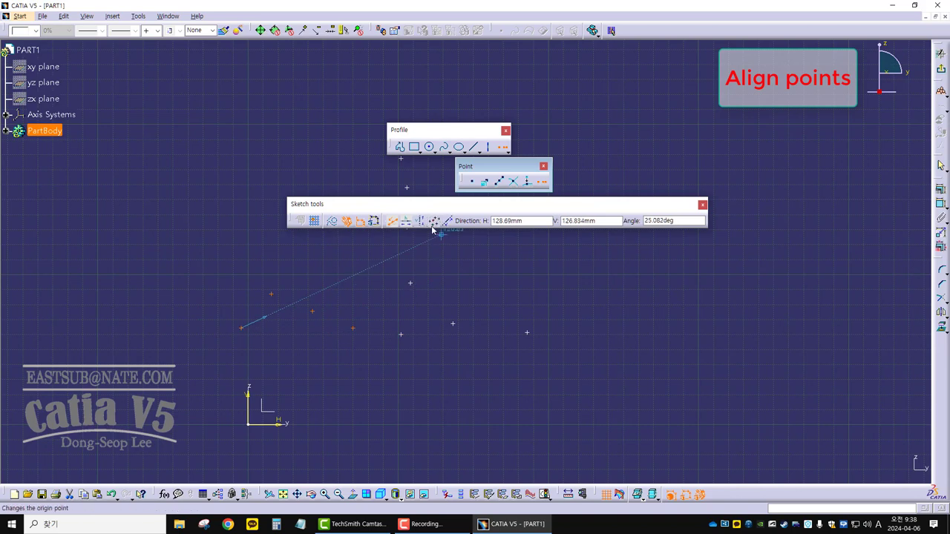
pyautogui.click(434, 223)
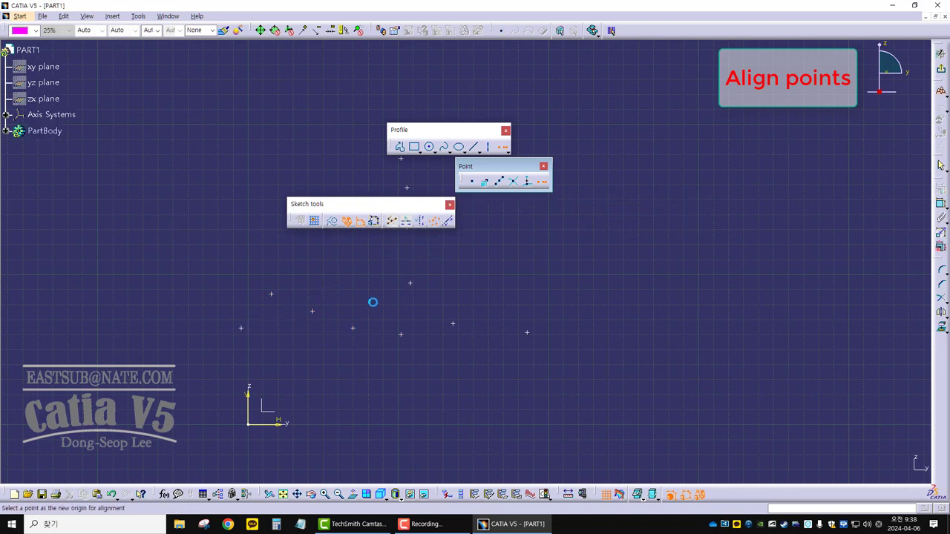
pyautogui.click(271, 295)
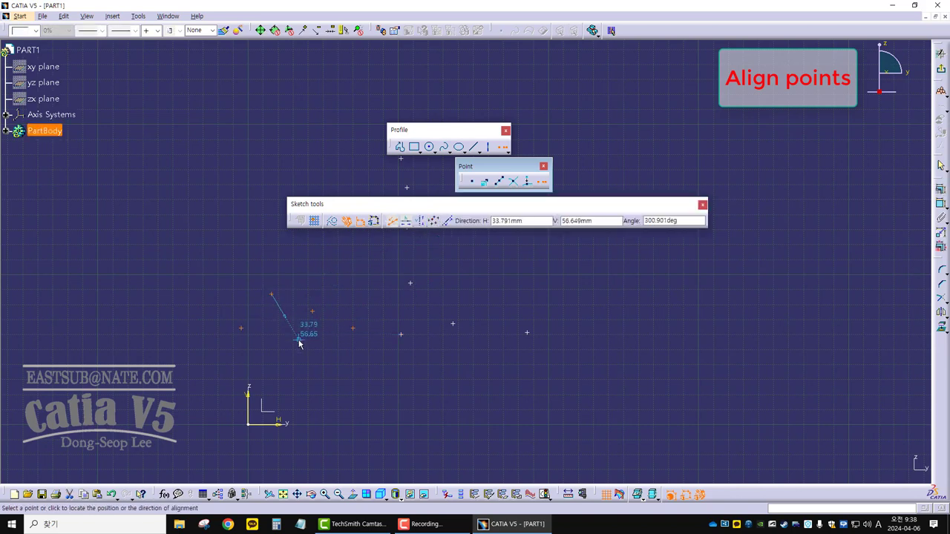
pyautogui.click(419, 220)
pyautogui.click(272, 247)
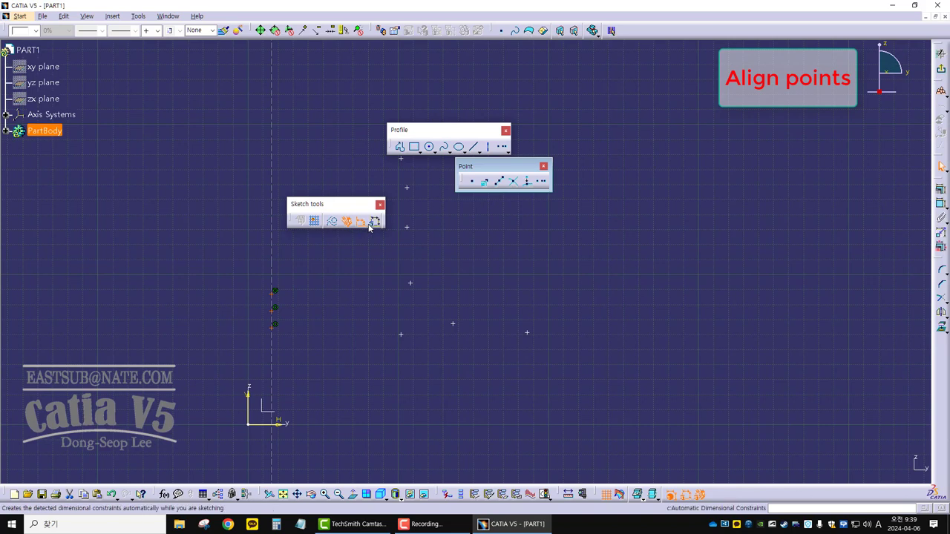
pyautogui.hotkey('ctrl', 'z')
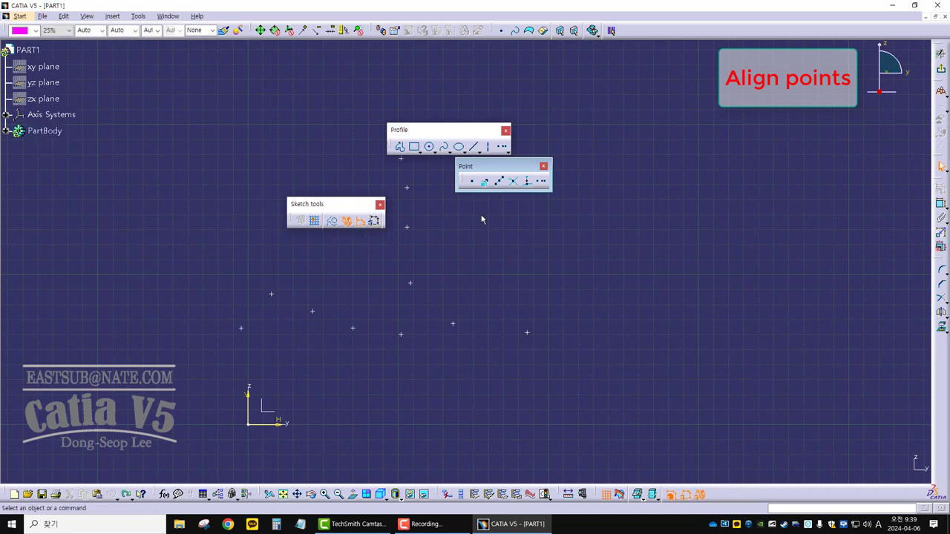
# - Box-select the four lower-left points for Align Points and enable align along linear element
pyautogui.click(542, 182)
pyautogui.moveTo(198, 268); pyautogui.dragTo(368, 356)
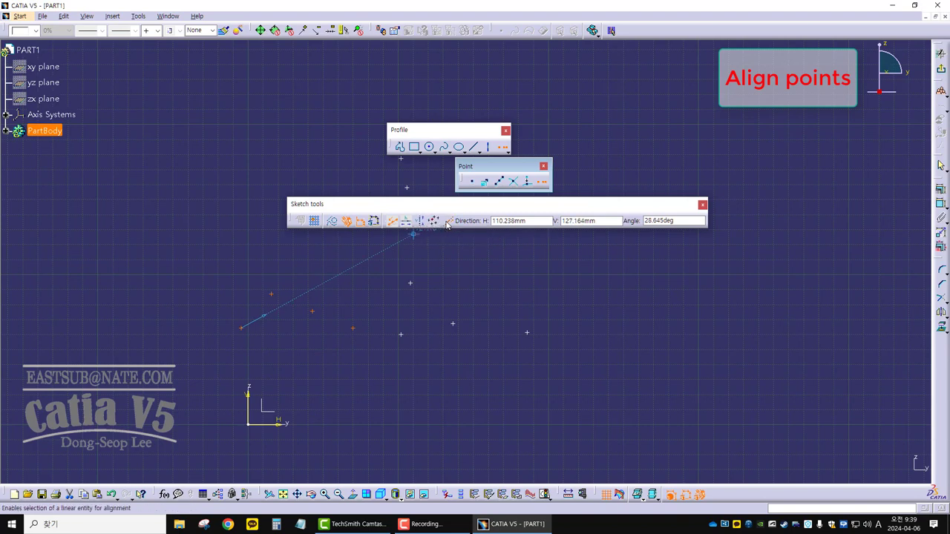
pyautogui.click(446, 223)
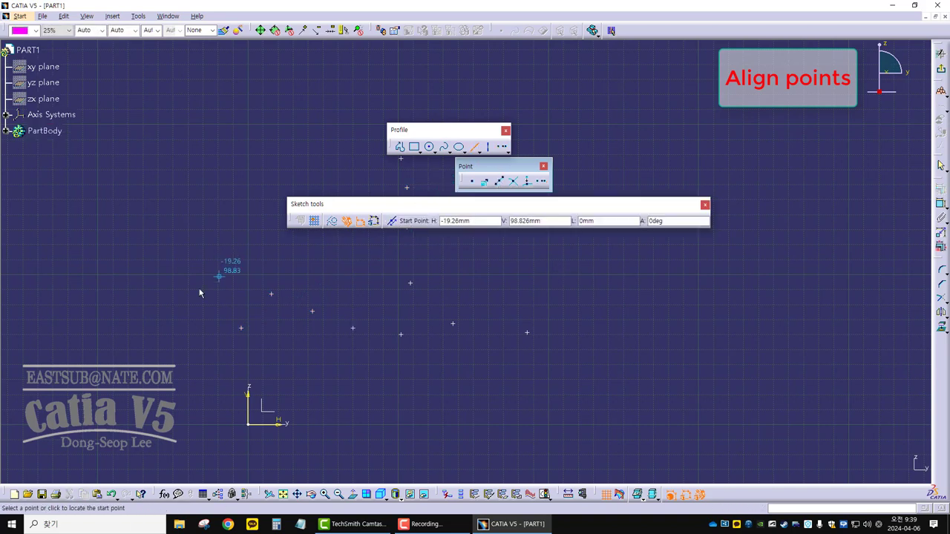
# - Draw a long diagonal line from the upper left down to the lower middle
pyautogui.click(473, 146)
pyautogui.click(87, 225)
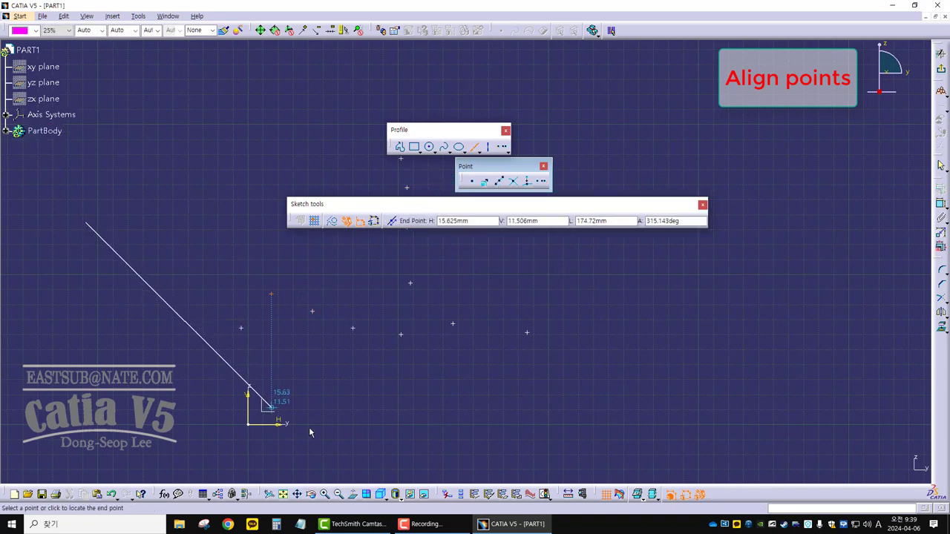
pyautogui.click(369, 442)
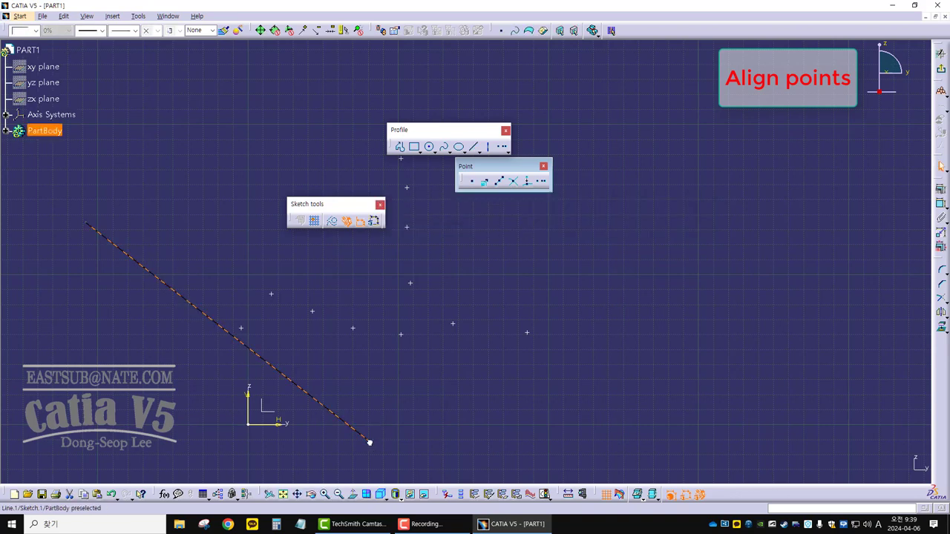
pyautogui.click(353, 256)
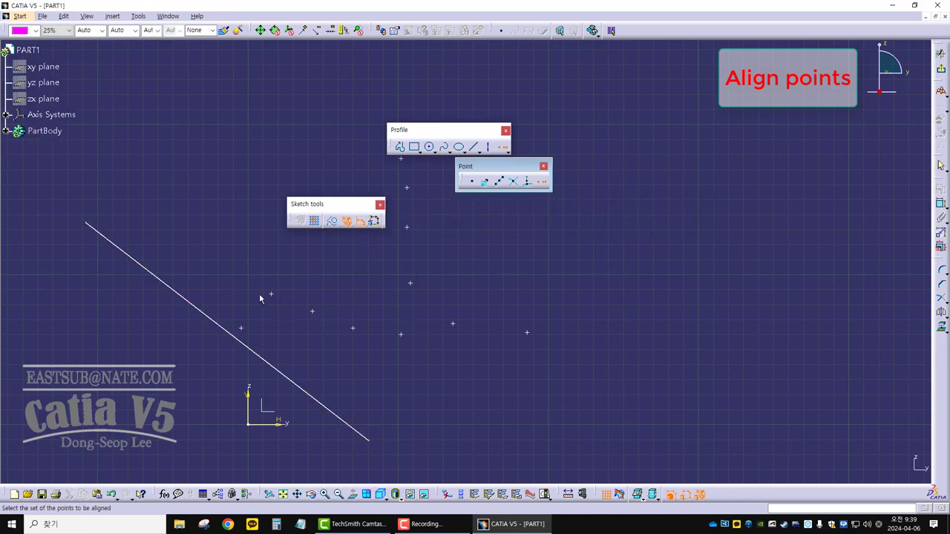
# - Align the four lower-left points onto the diagonal line
pyautogui.moveTo(213, 269); pyautogui.dragTo(363, 355)
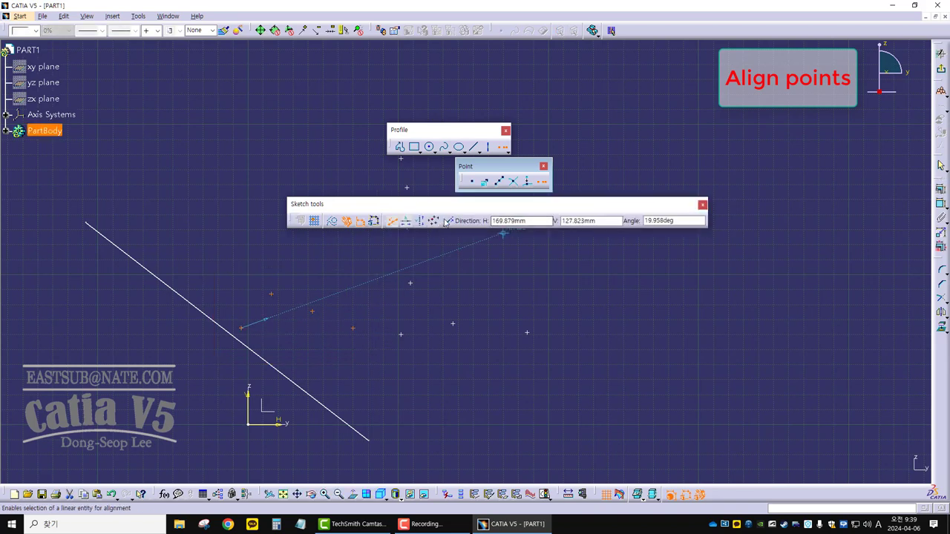
pyautogui.click(447, 221)
pyautogui.click(250, 348)
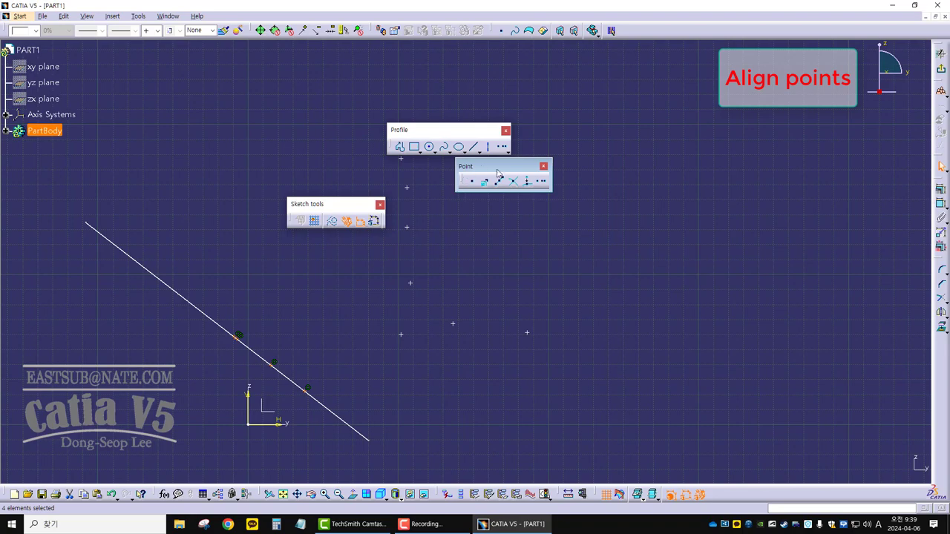
# - Draw a four-point spline curving down the right side of the sketch
pyautogui.moveTo(497, 173); pyautogui.dragTo(662, 129)
pyautogui.moveTo(458, 136); pyautogui.dragTo(355, 87)
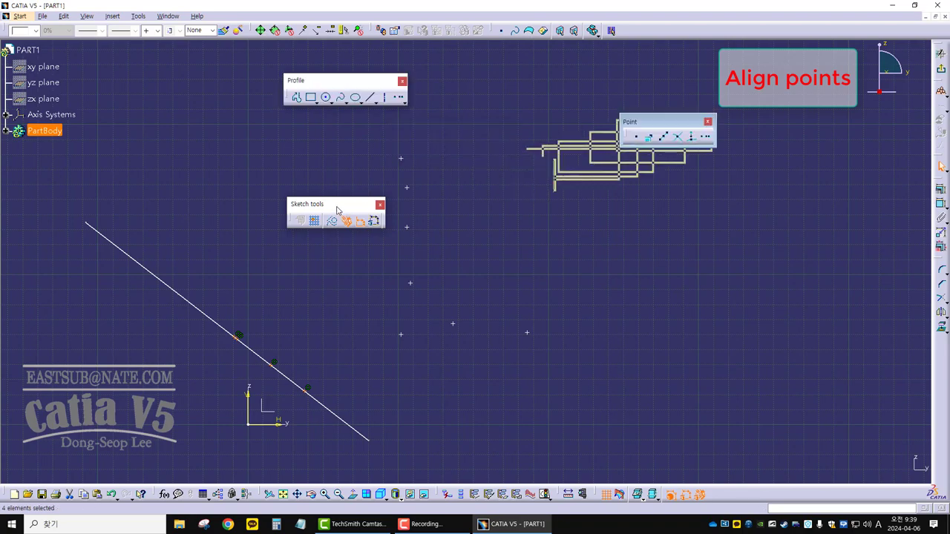
pyautogui.moveTo(336, 210); pyautogui.dragTo(229, 170)
pyautogui.click(344, 96)
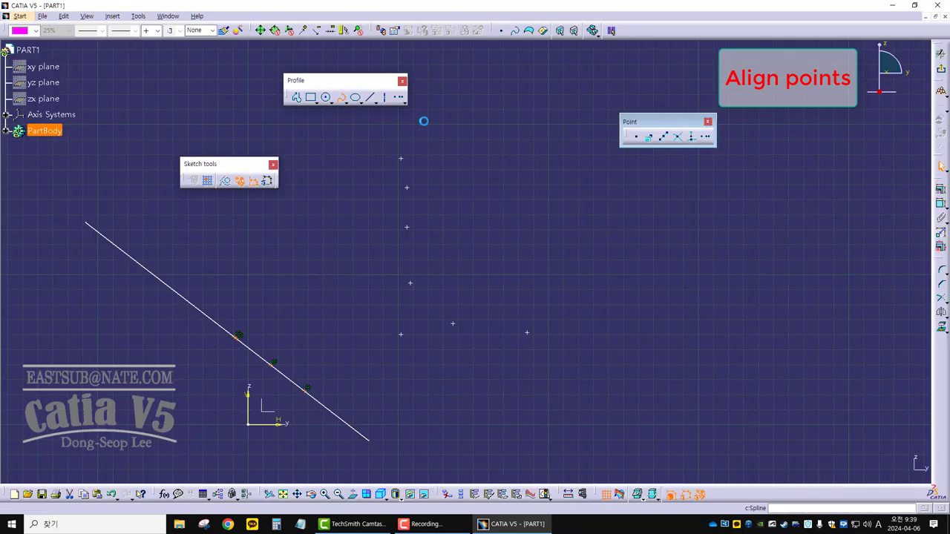
pyautogui.click(504, 108)
pyautogui.click(590, 227)
pyautogui.click(666, 339)
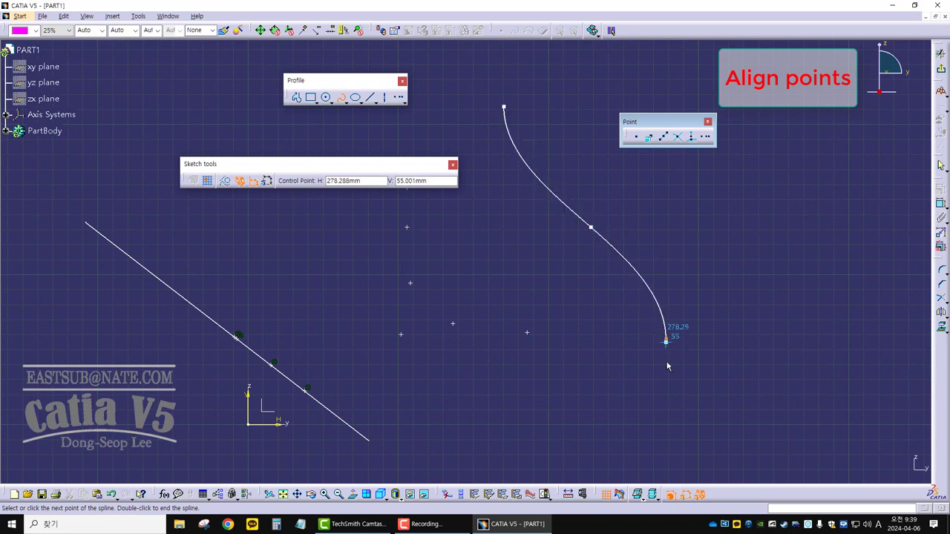
pyautogui.doubleClick(653, 418)
# - Box-select the middle column of points with Align Points and enable align along linear element
pyautogui.click(398, 97)
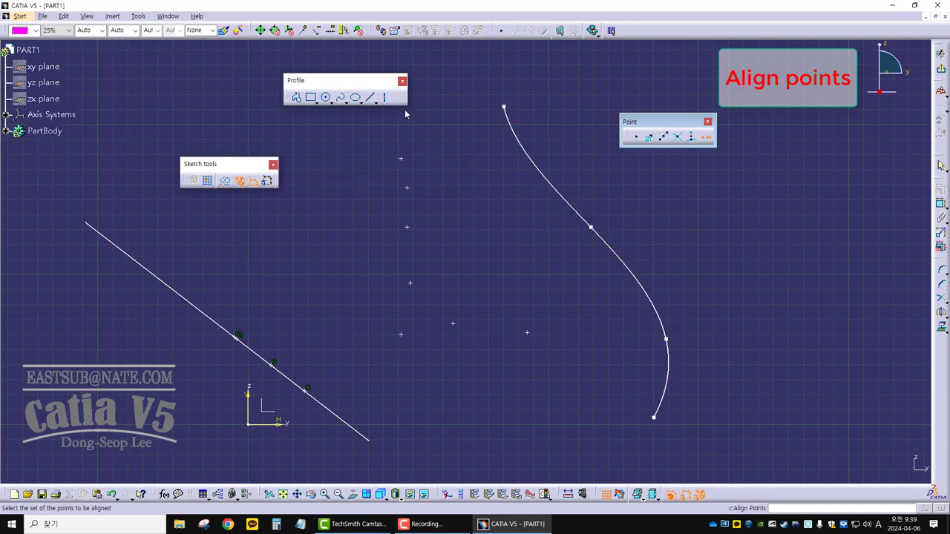
pyautogui.moveTo(358, 140); pyautogui.dragTo(469, 343)
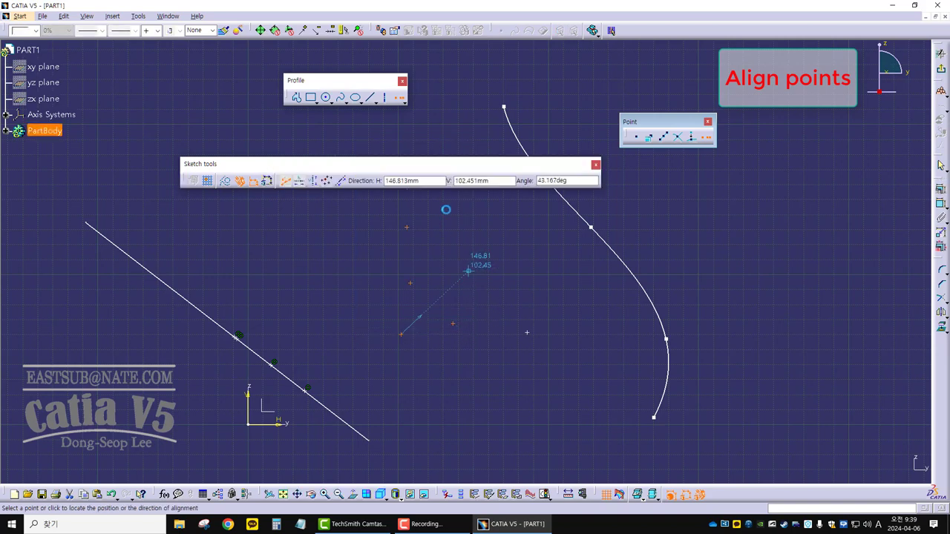
pyautogui.click(342, 180)
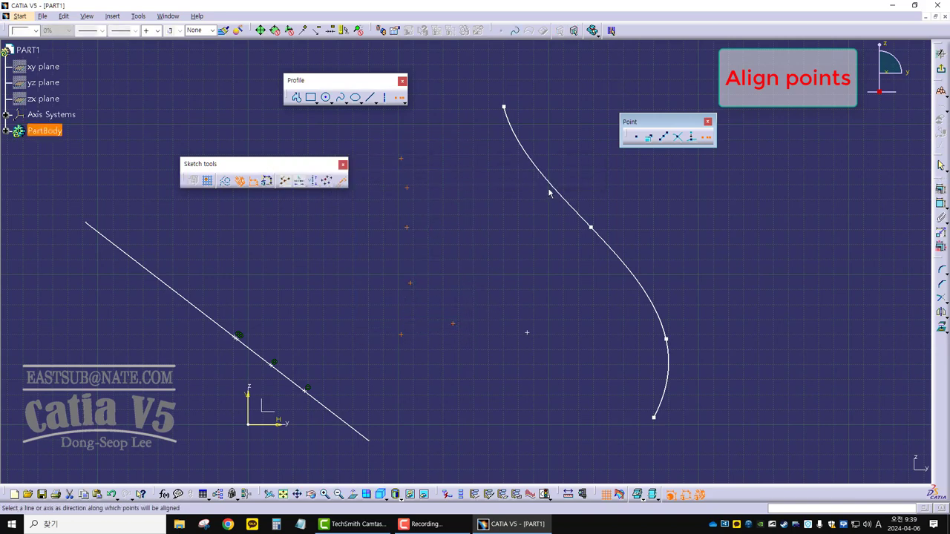